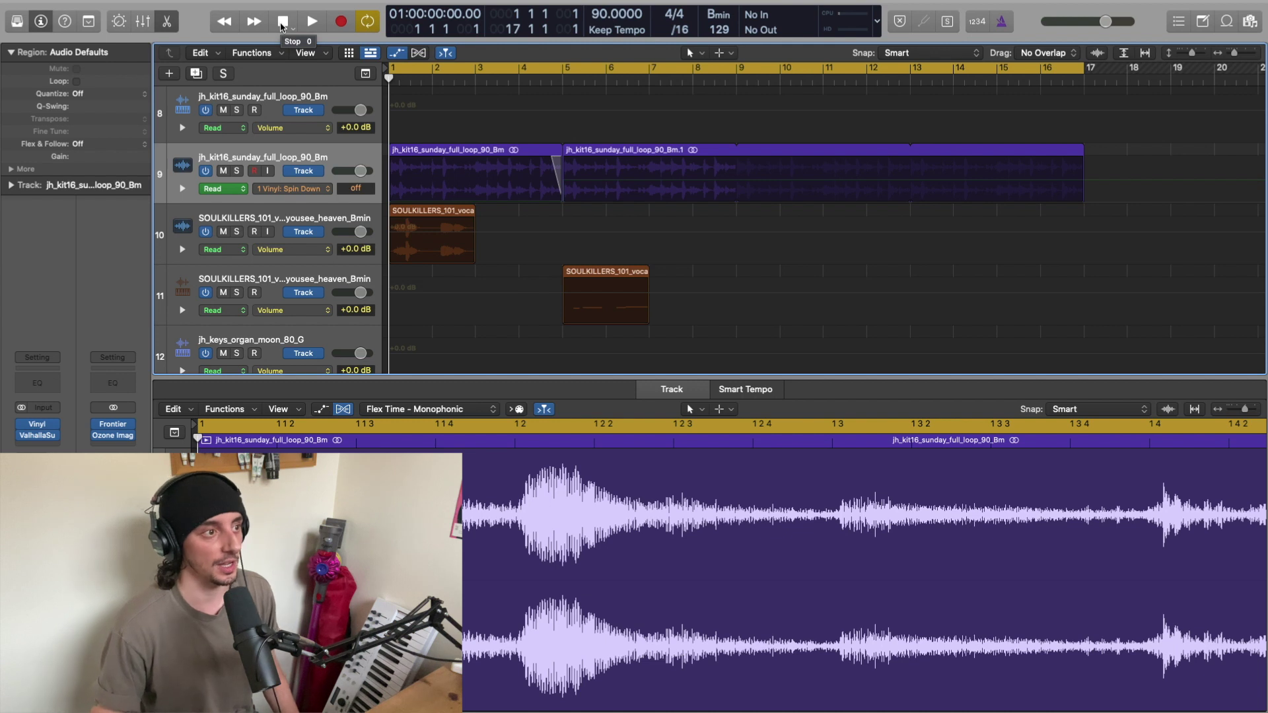
# - Open iZotope Vinyl on the drum loop track and set Dust and Warp to 0%
pyautogui.click(36, 426)
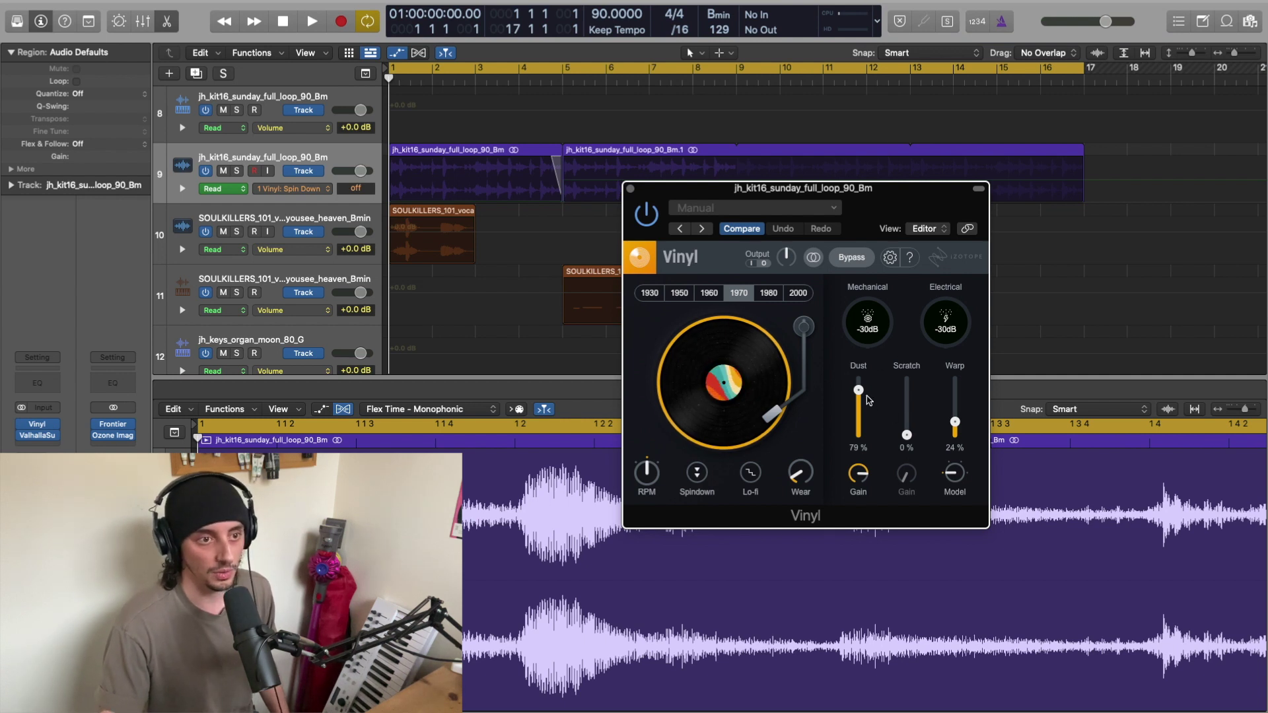
pyautogui.moveTo(858, 389); pyautogui.dragTo(853, 591)
pyautogui.moveTo(955, 421); pyautogui.dragTo(956, 475)
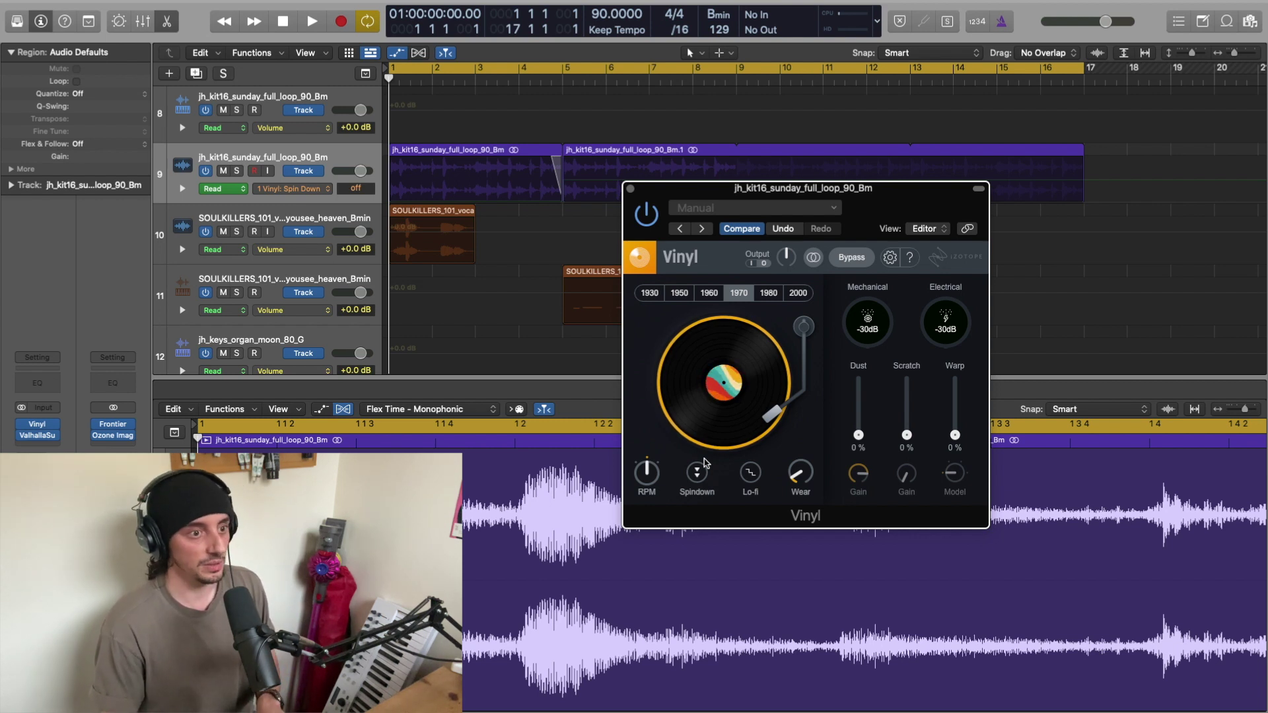
pyautogui.press('space')
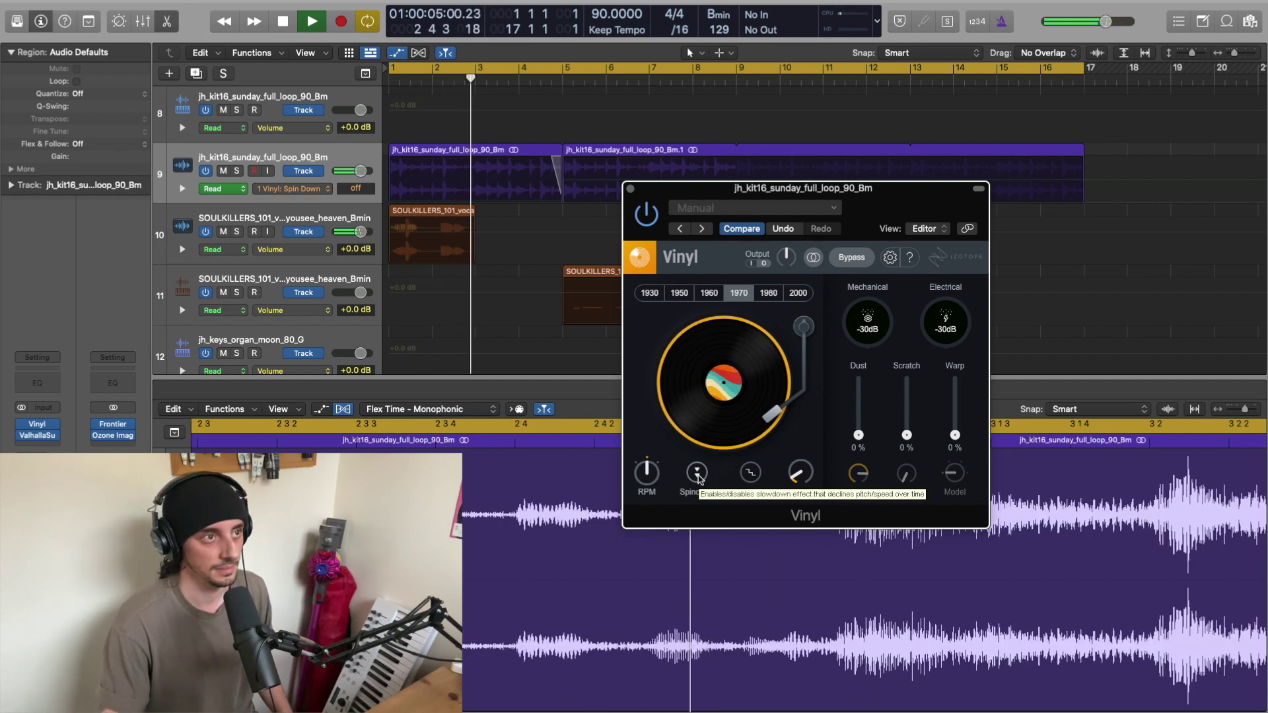
pyautogui.click(697, 473)
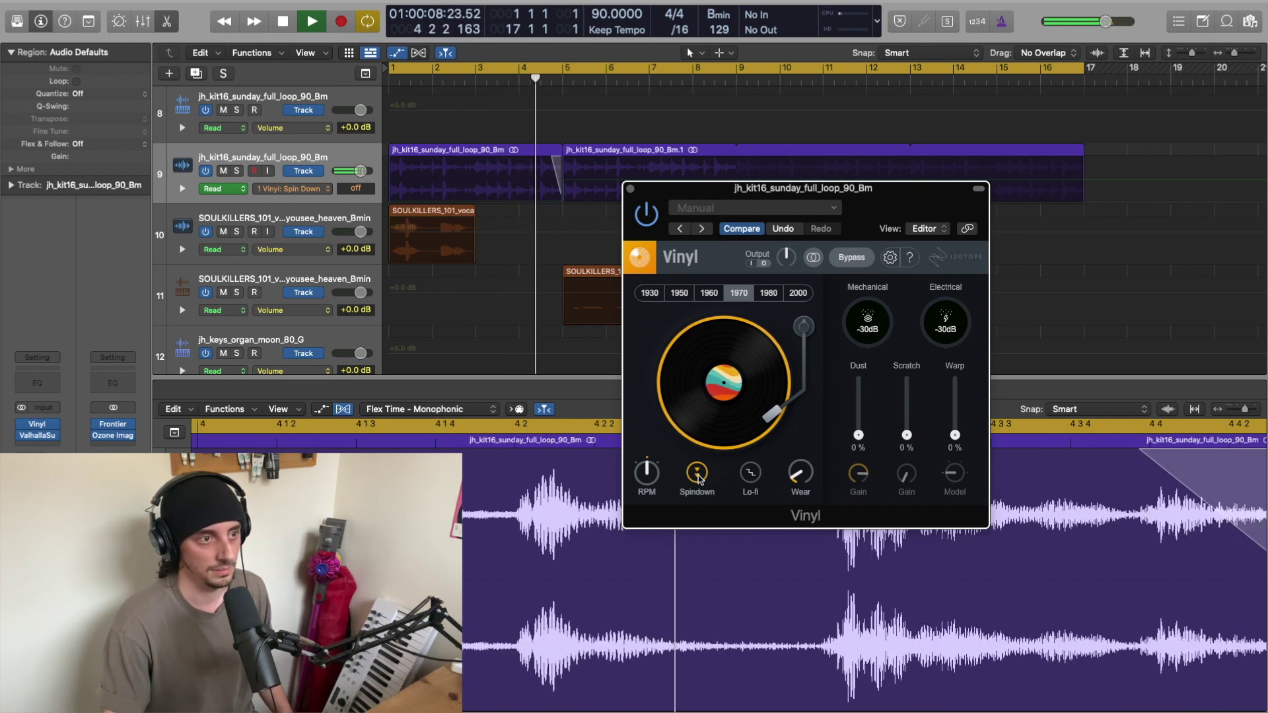
pyautogui.click(697, 473)
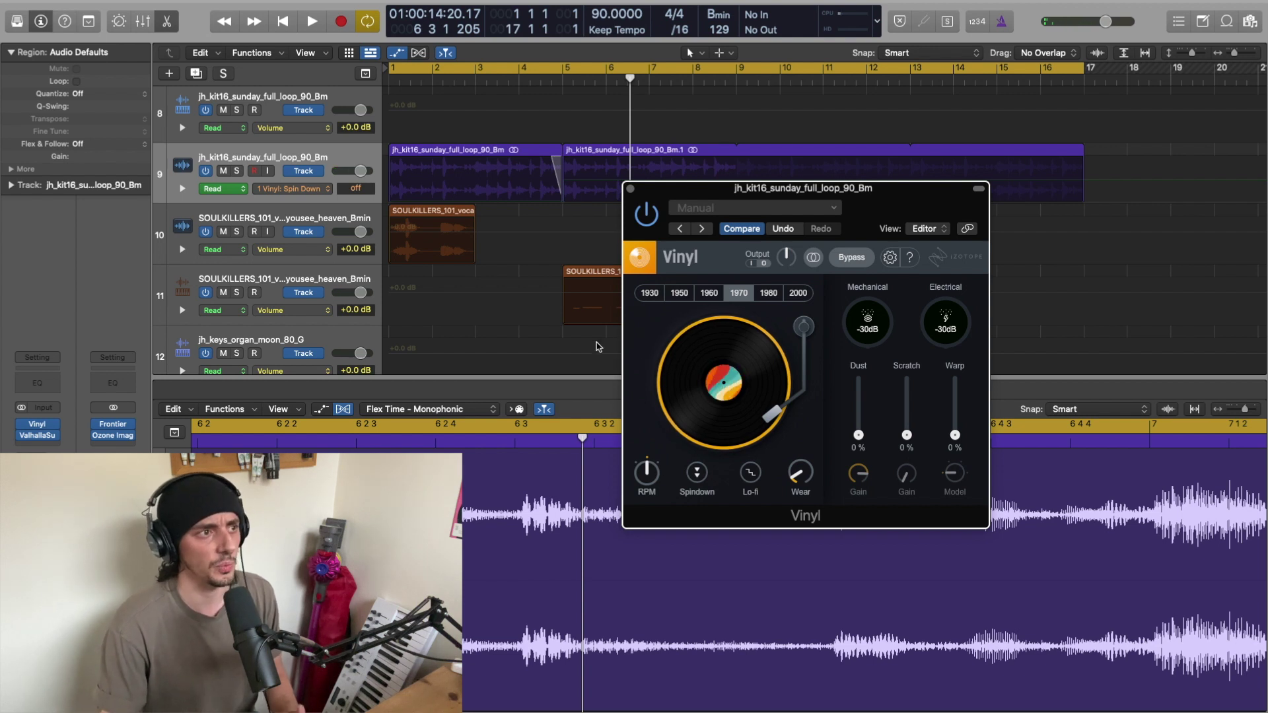
pyautogui.press('super+Up')
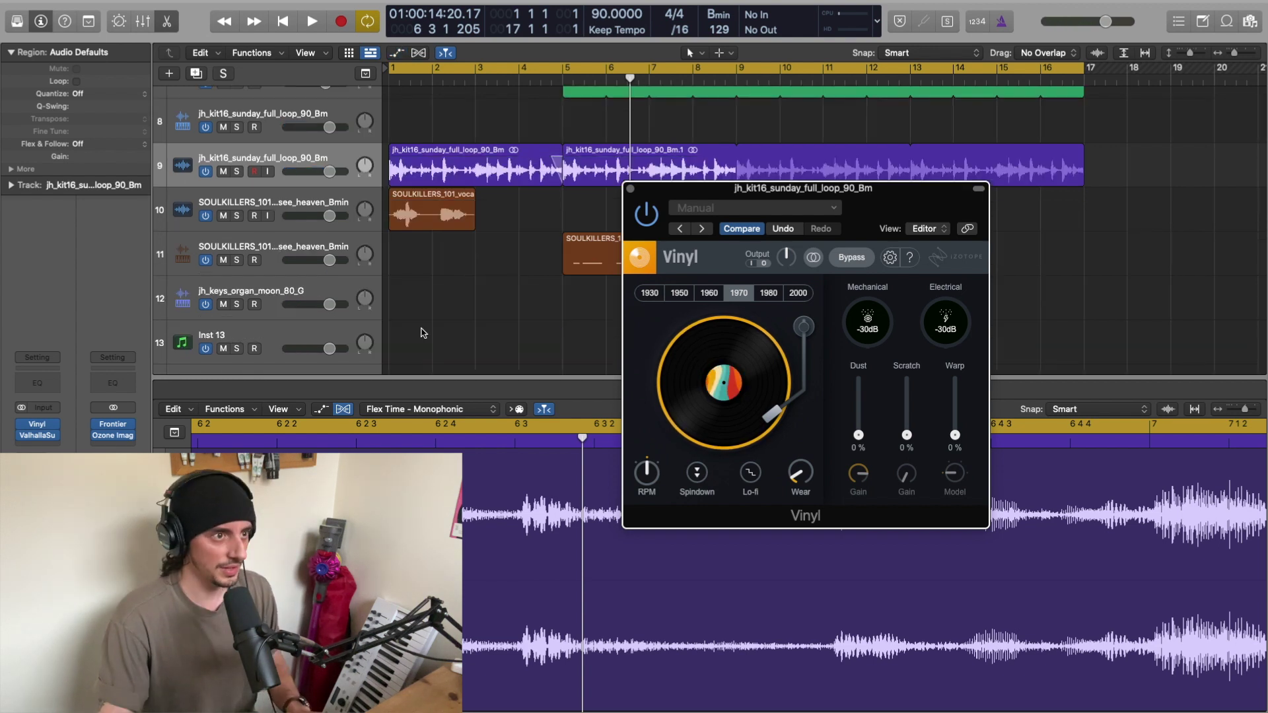
pyautogui.press('super+Down')
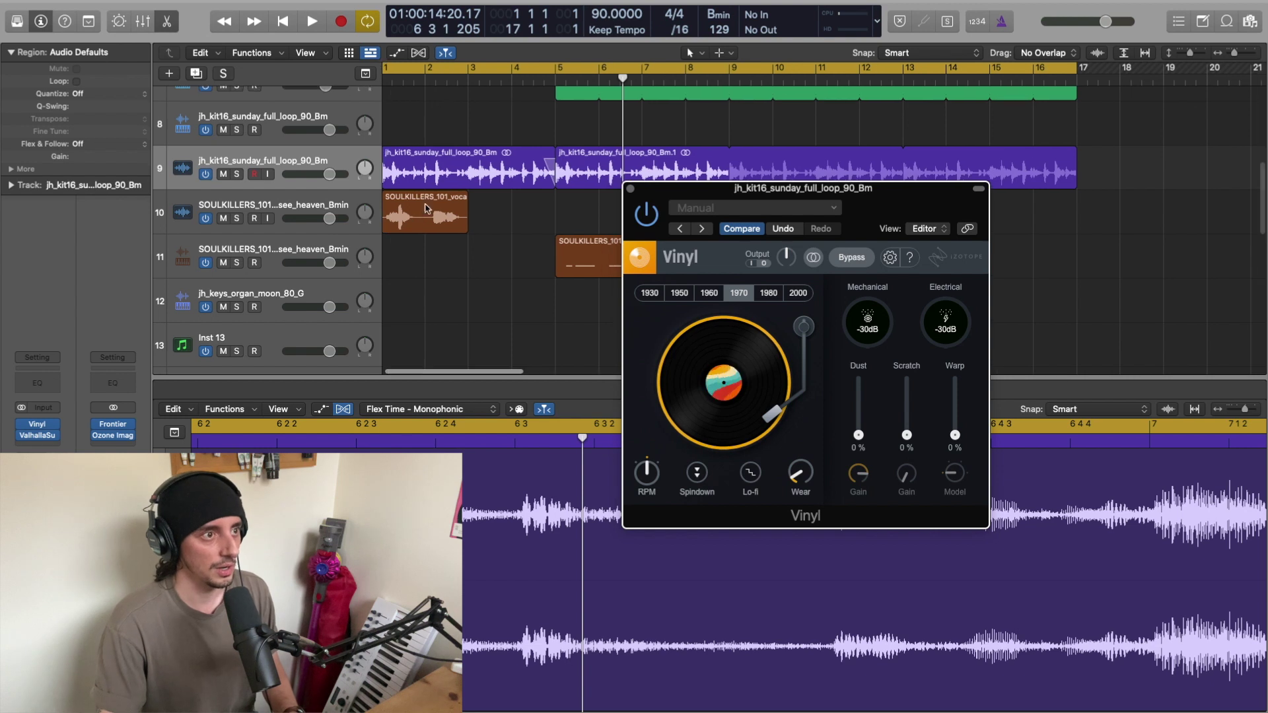
pyautogui.press('a')
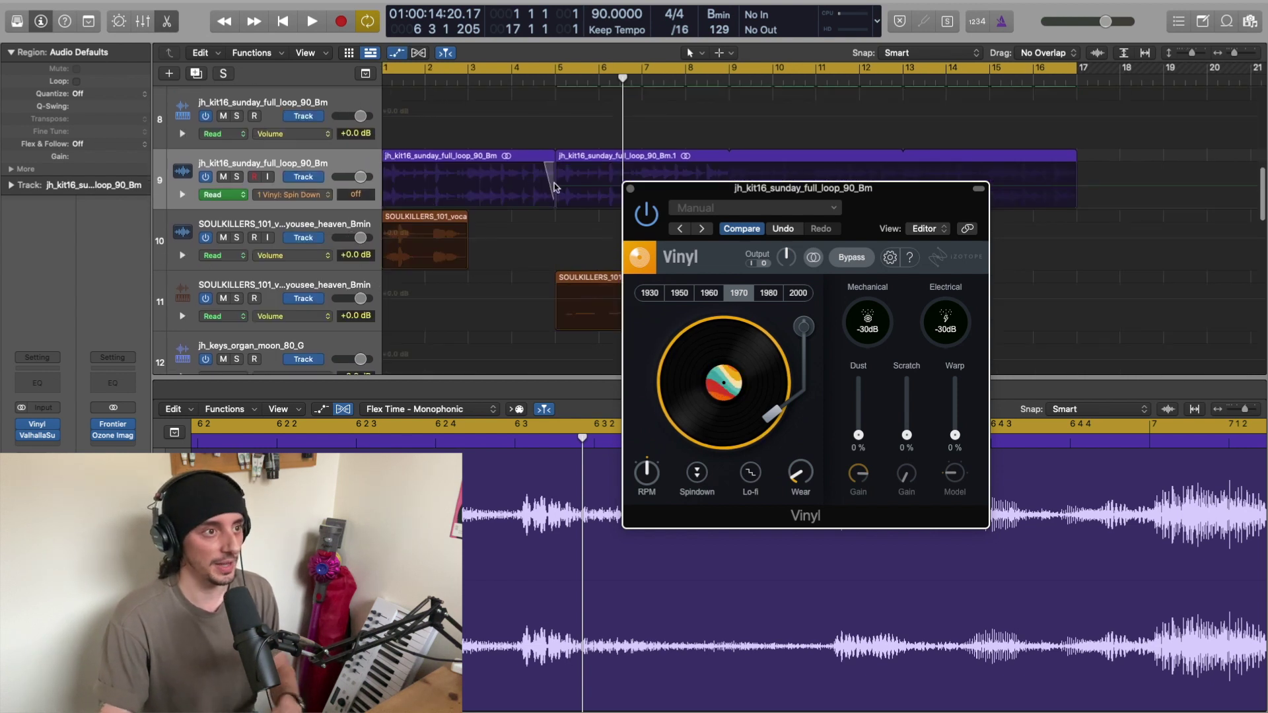
pyautogui.hscroll(-1, 382, 184)
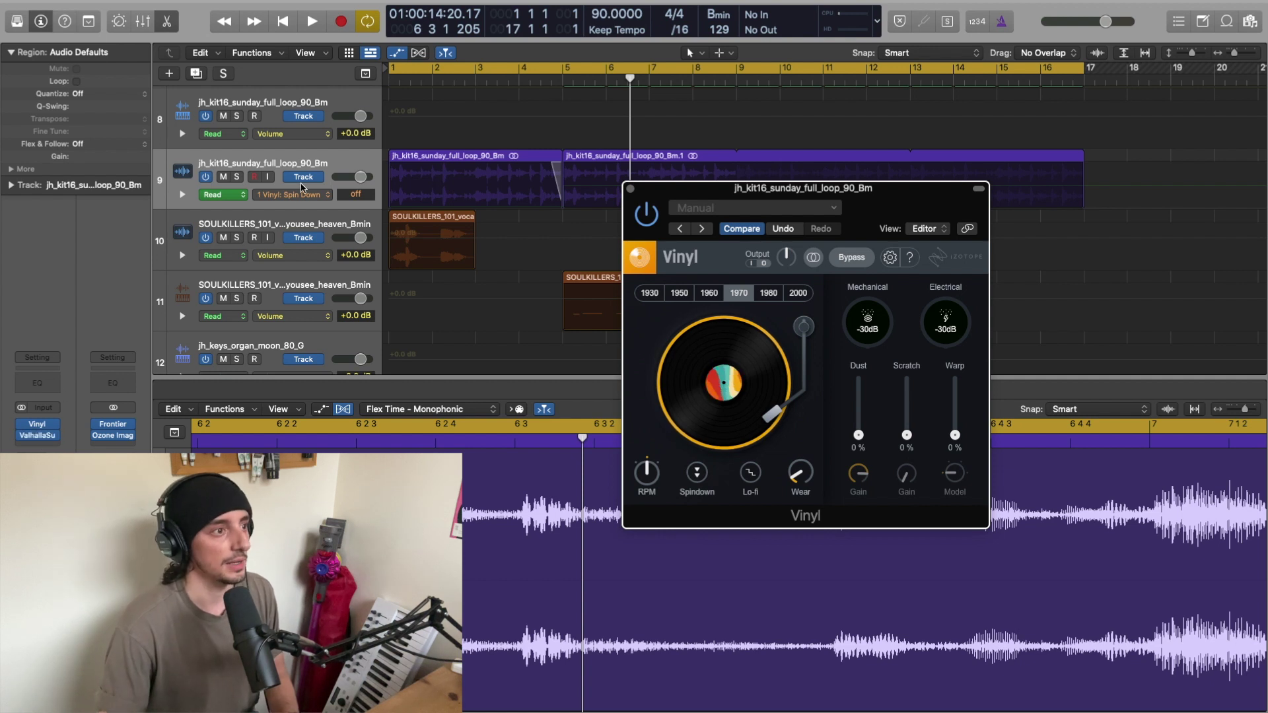
pyautogui.click(298, 196)
pyautogui.moveTo(363, 296)
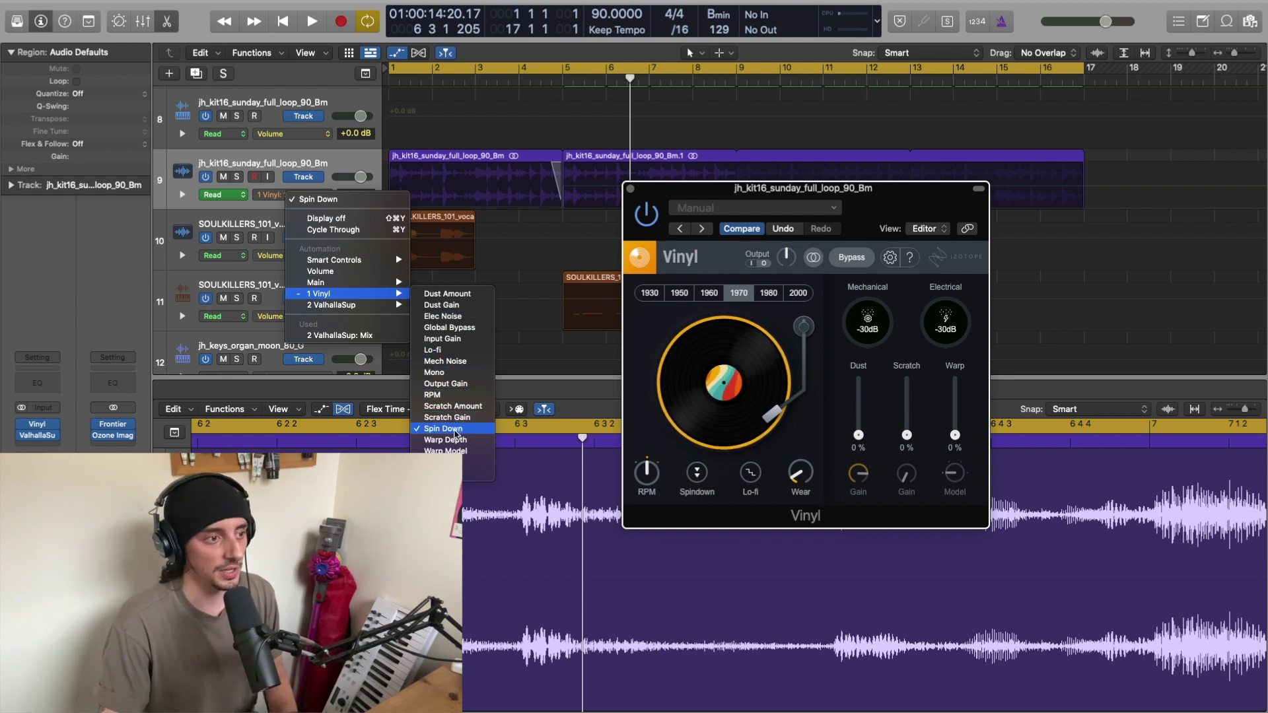
pyautogui.click(455, 429)
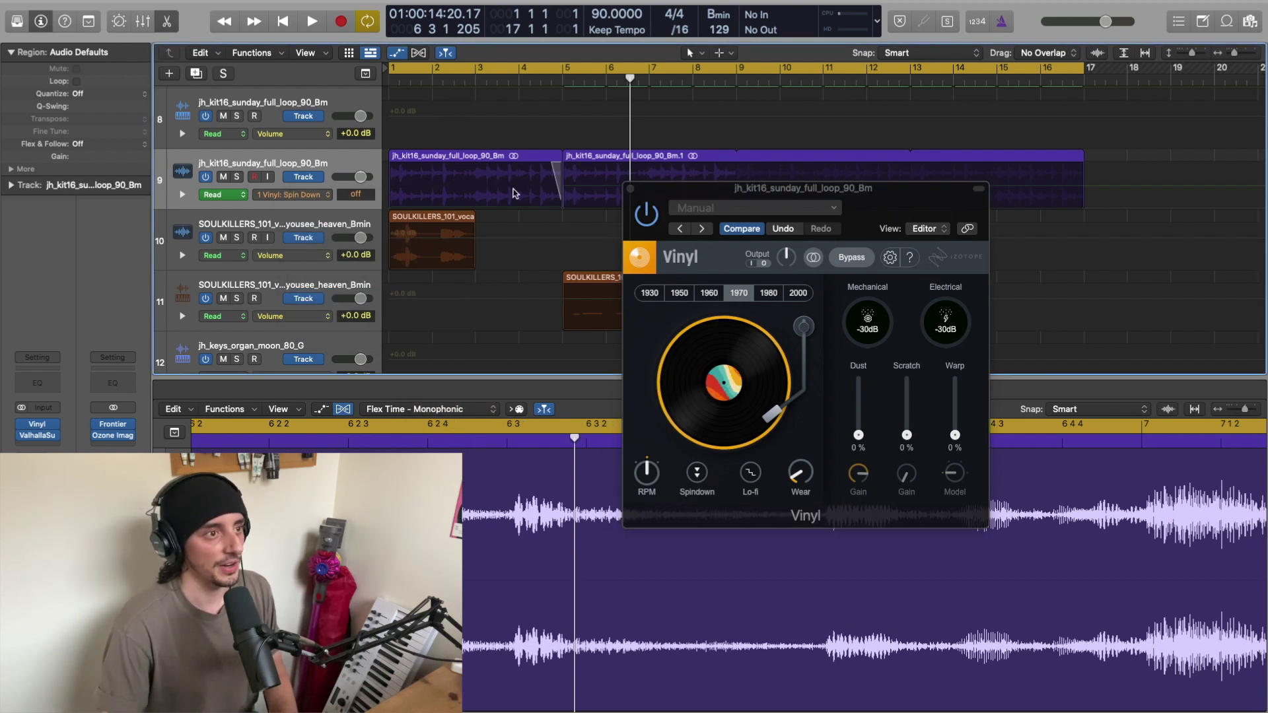
# - Raise track 9's Spin Down automation from off to on just before the second loop region
pyautogui.scroll(-1, 436, 169)
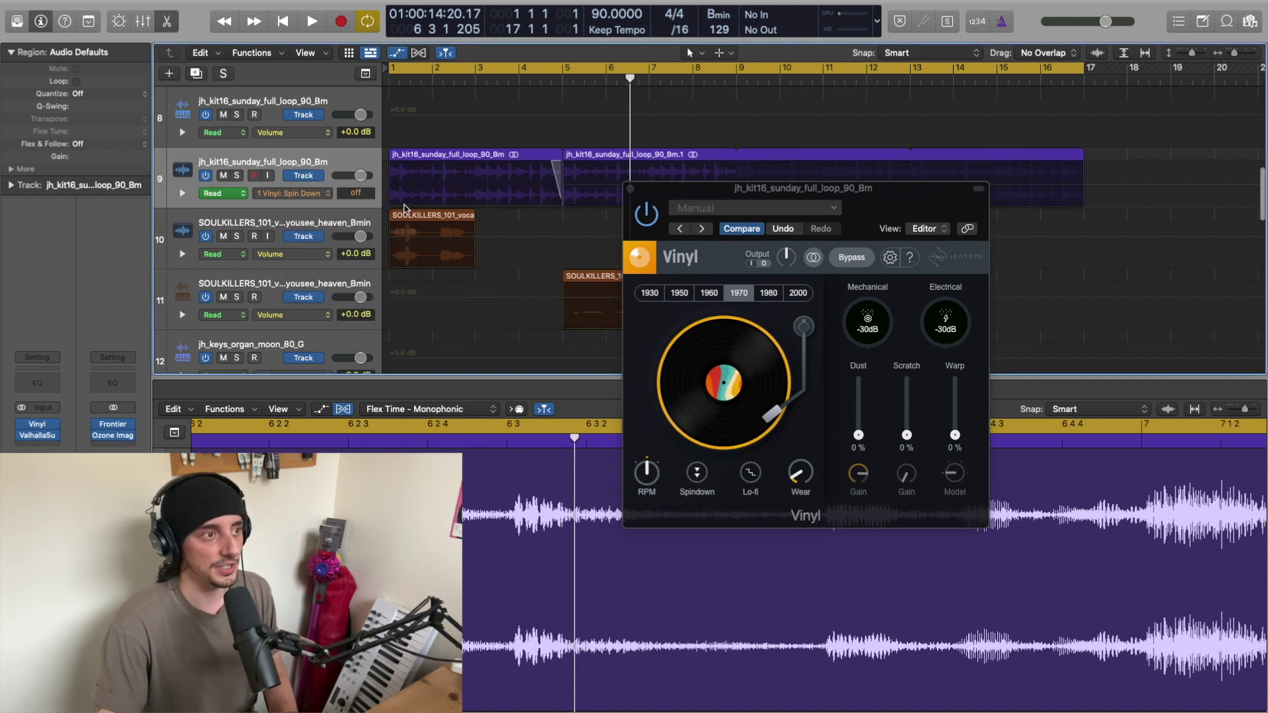
pyautogui.hscroll(1, 477, 176)
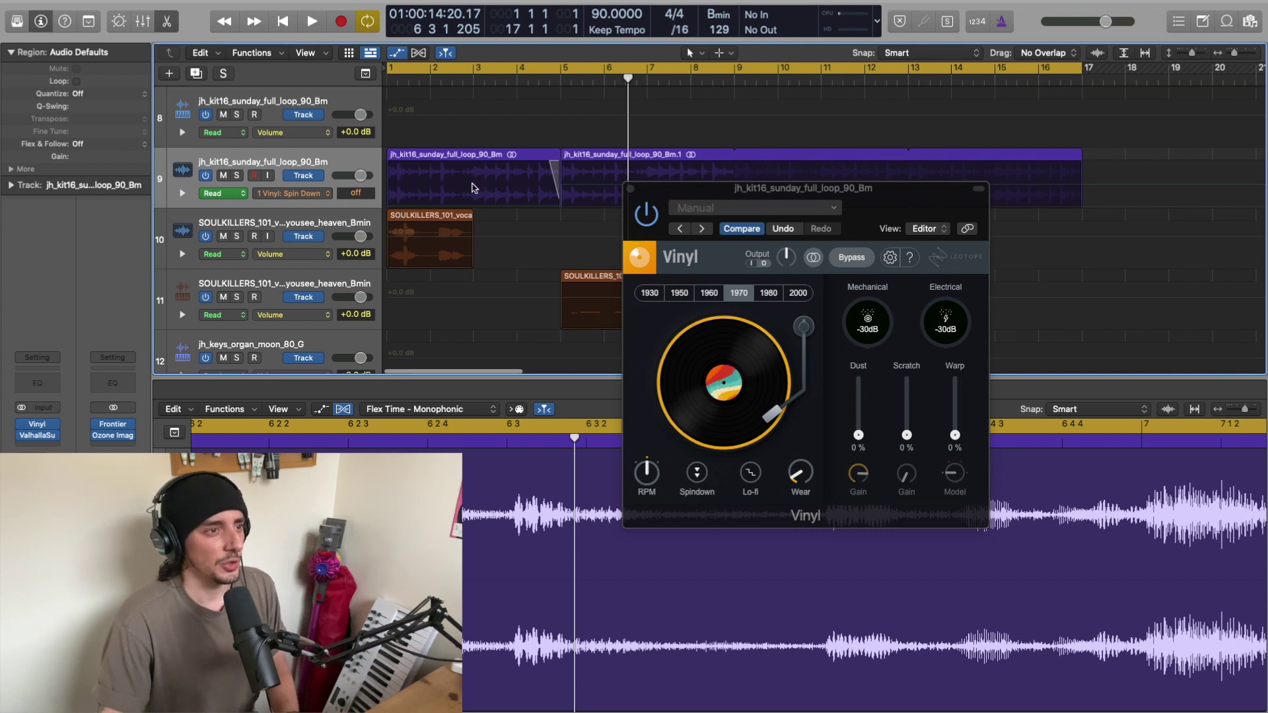
pyautogui.scroll(-1, 471, 117)
pyautogui.scroll(-3, 462, 171)
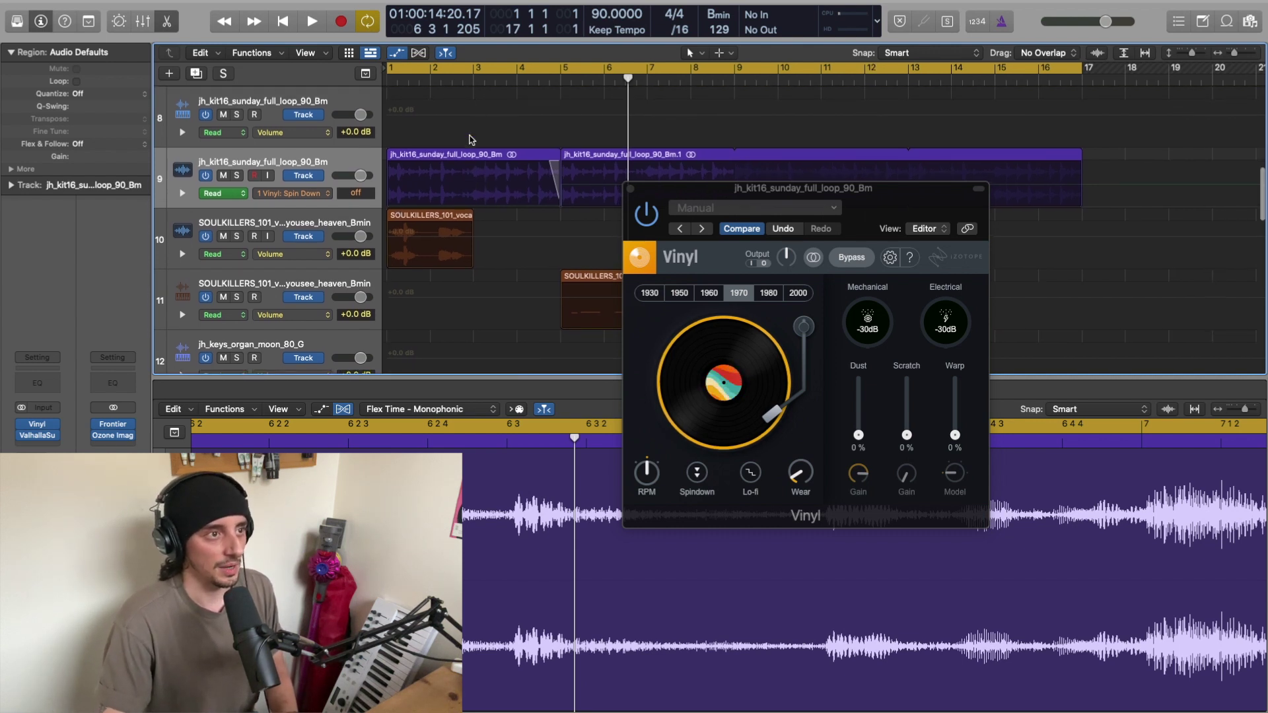
pyautogui.hscroll(1, 481, 171)
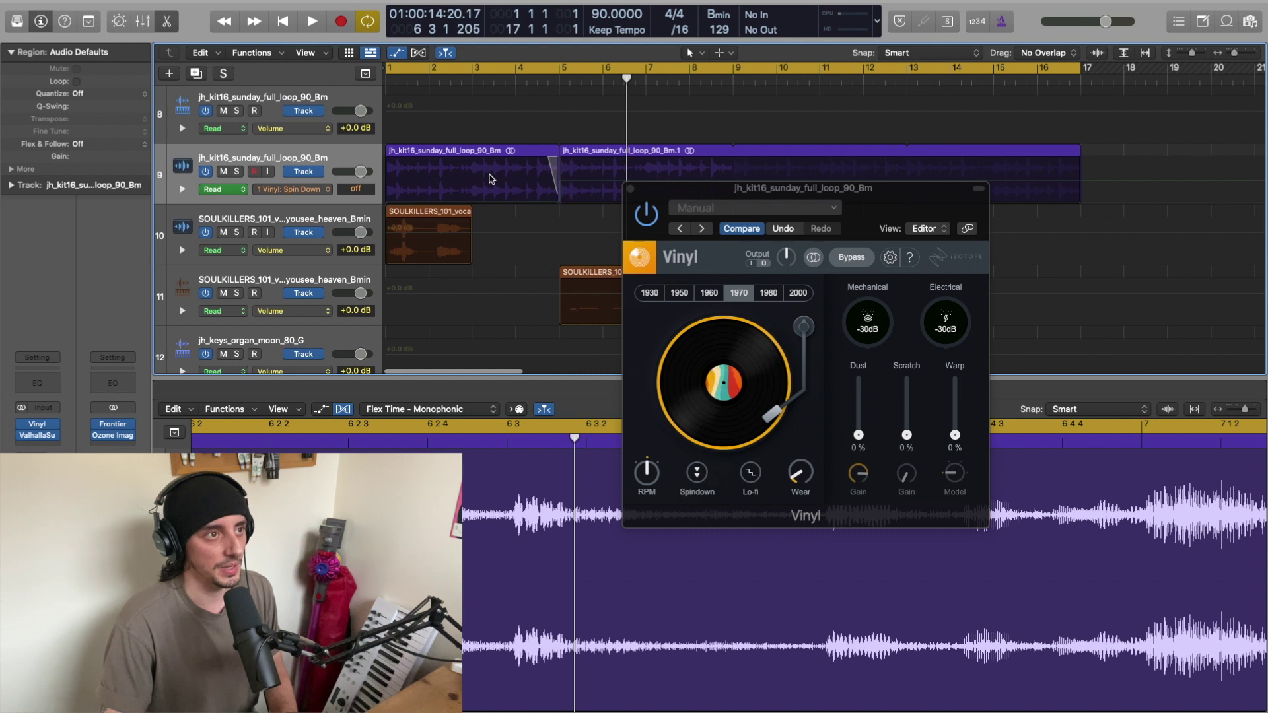
pyautogui.hscroll(-1, 491, 178)
pyautogui.scroll(1, 491, 195)
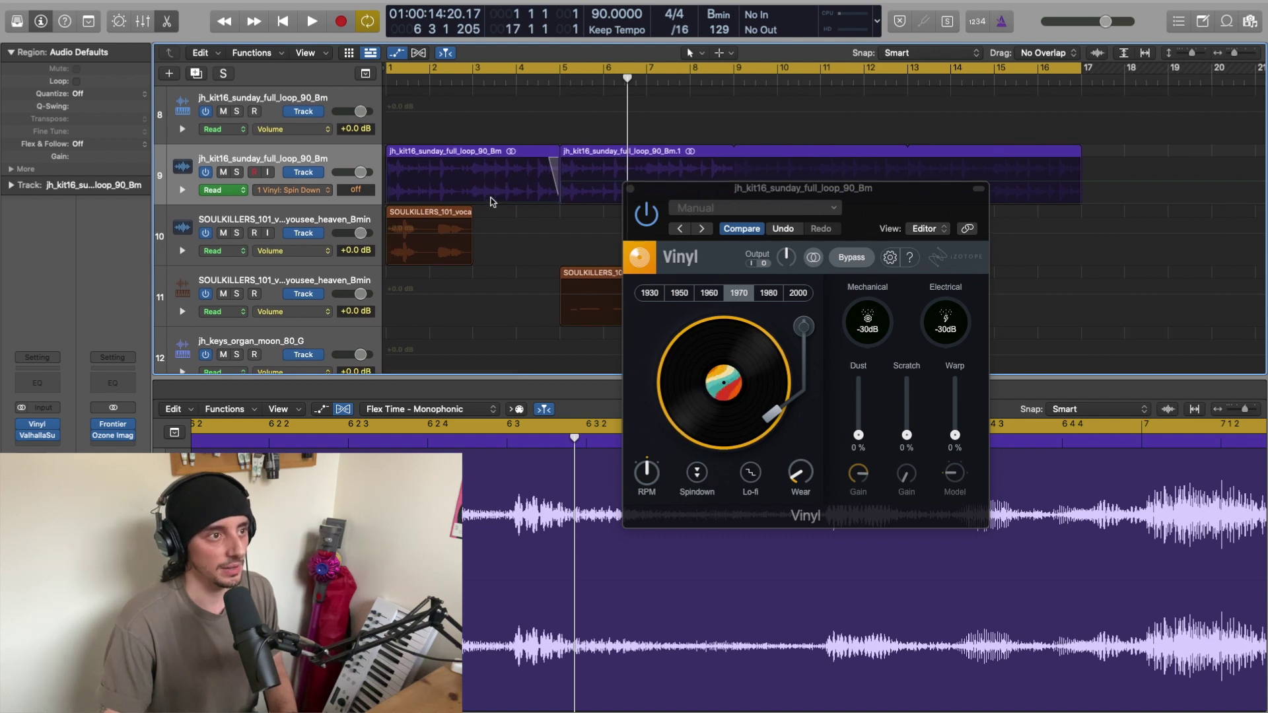
pyautogui.hscroll(1, 488, 206)
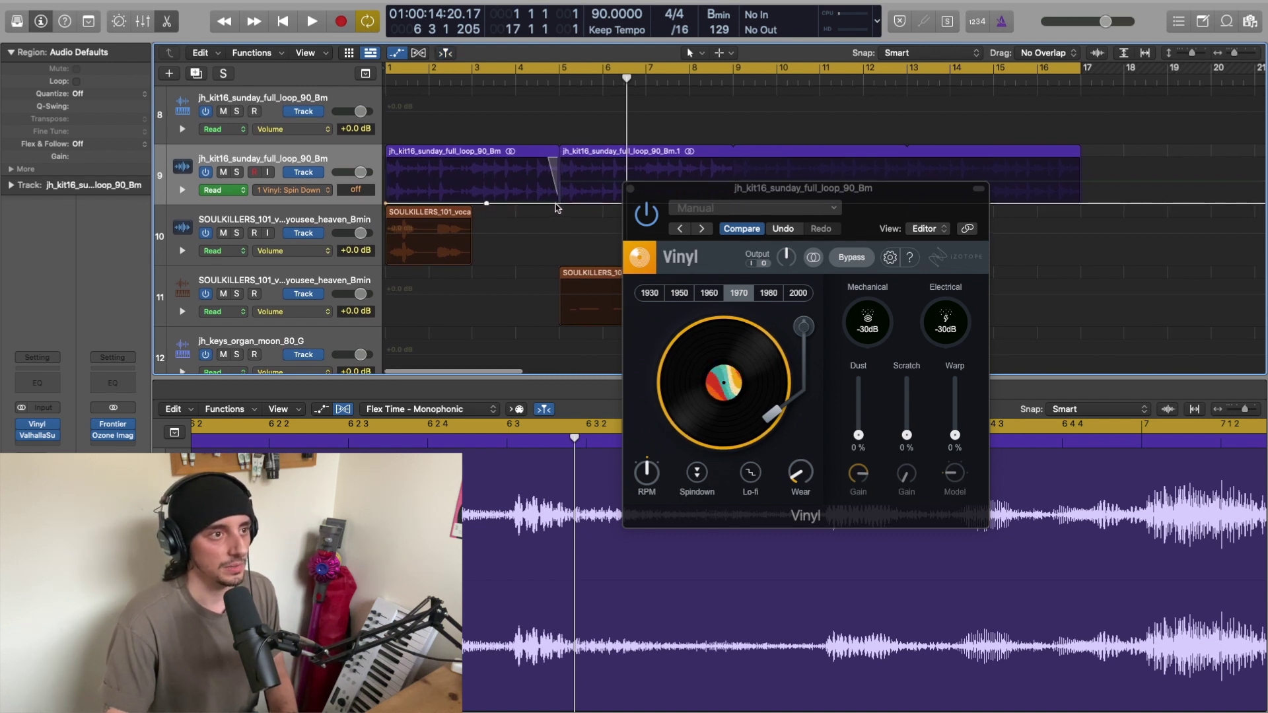
pyautogui.scroll(-1, 556, 207)
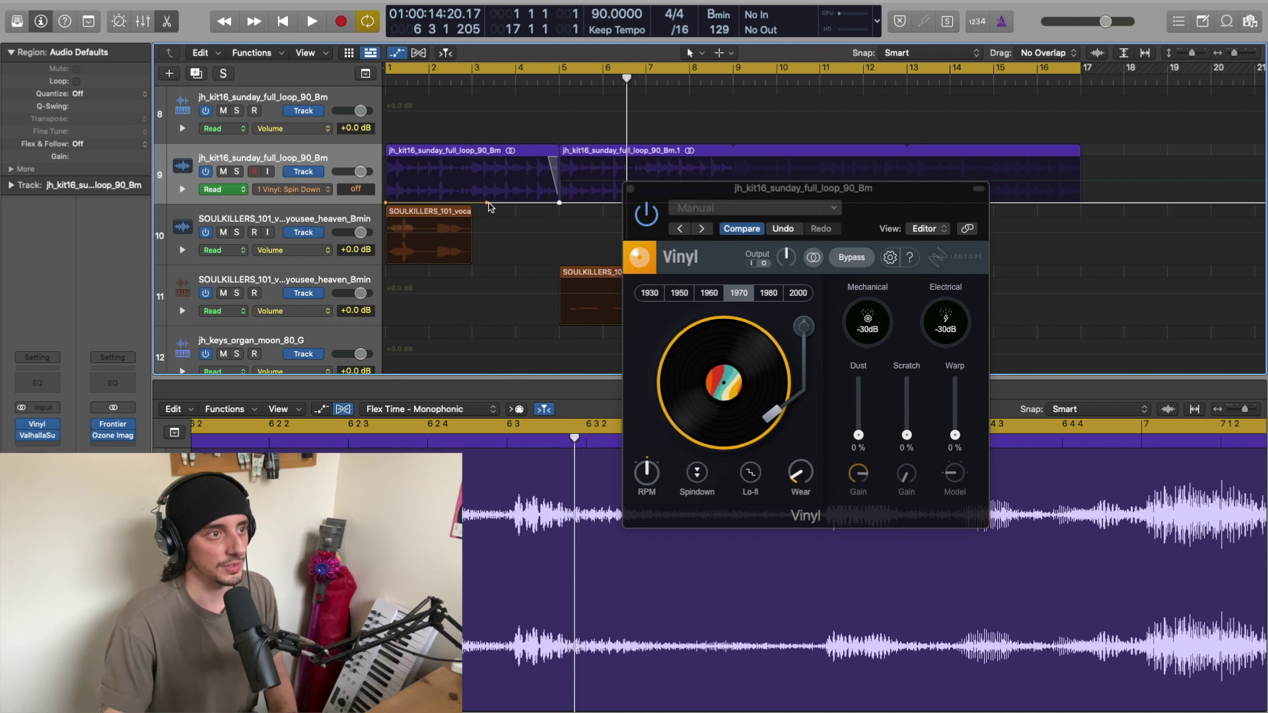
pyautogui.hscroll(-1, 490, 206)
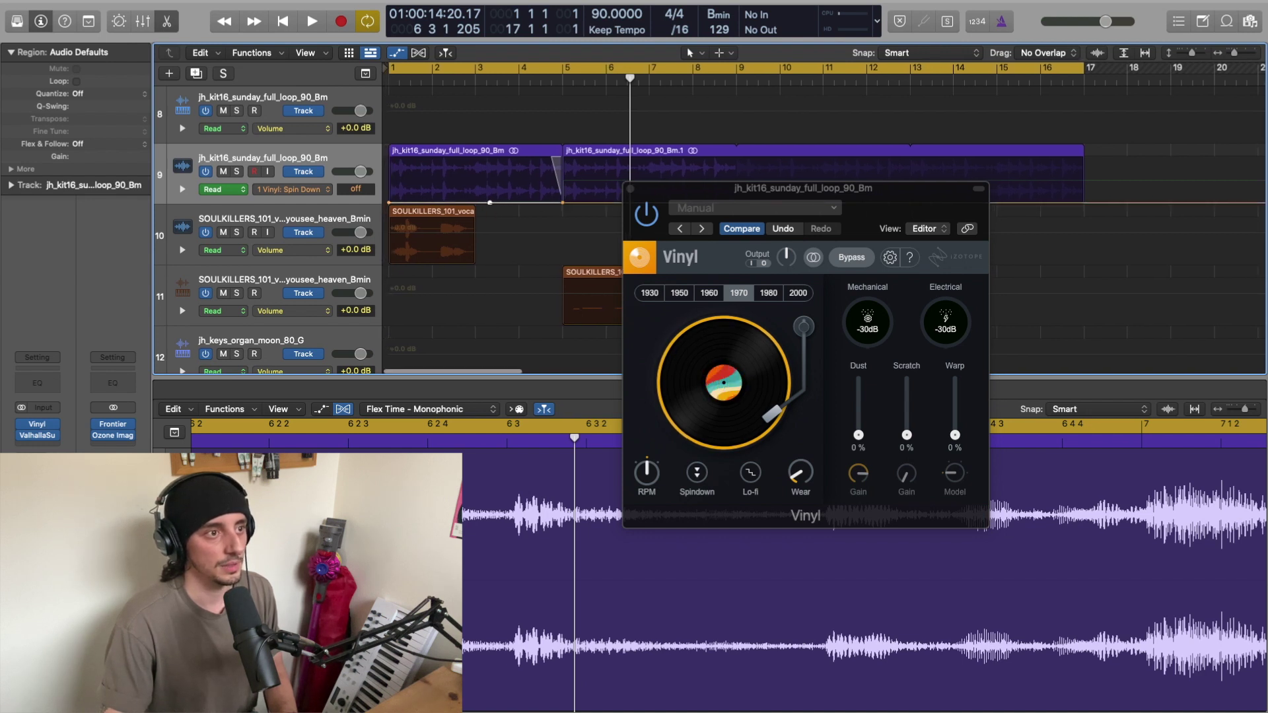
pyautogui.scroll(1, 491, 207)
pyautogui.hscroll(-1, 492, 209)
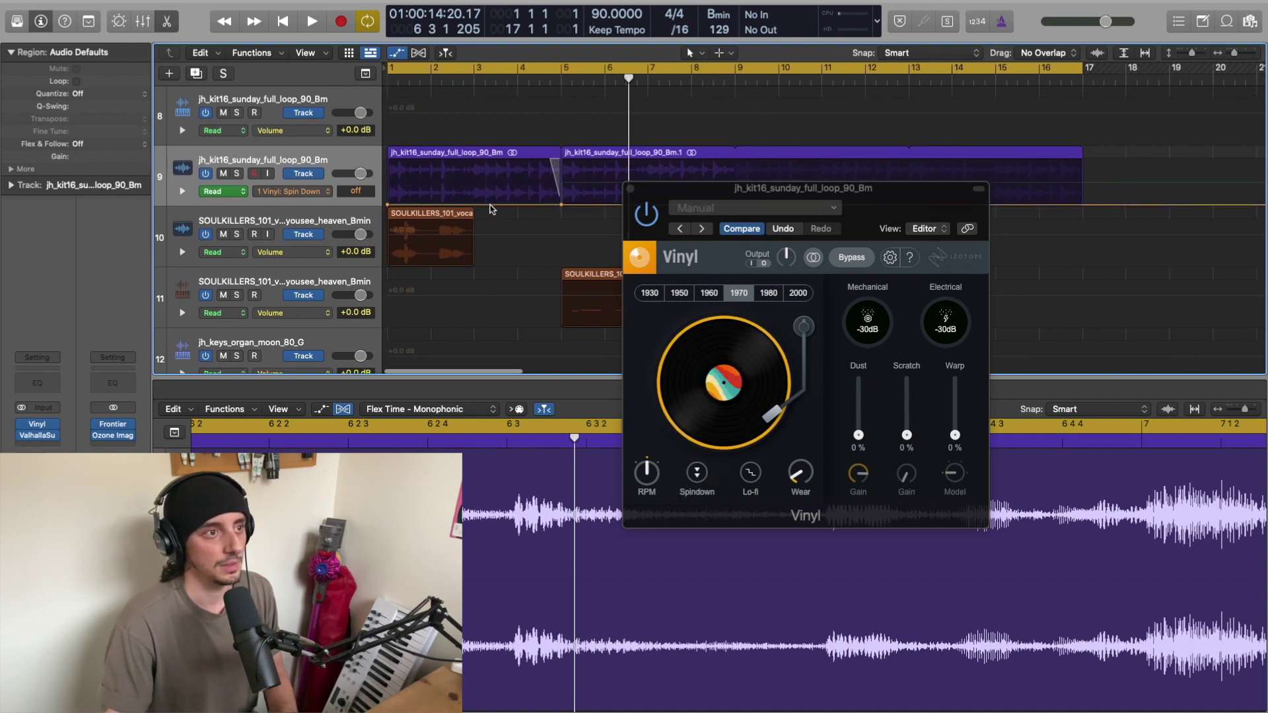
pyautogui.scroll(1, 492, 209)
pyautogui.scroll(-1, 502, 210)
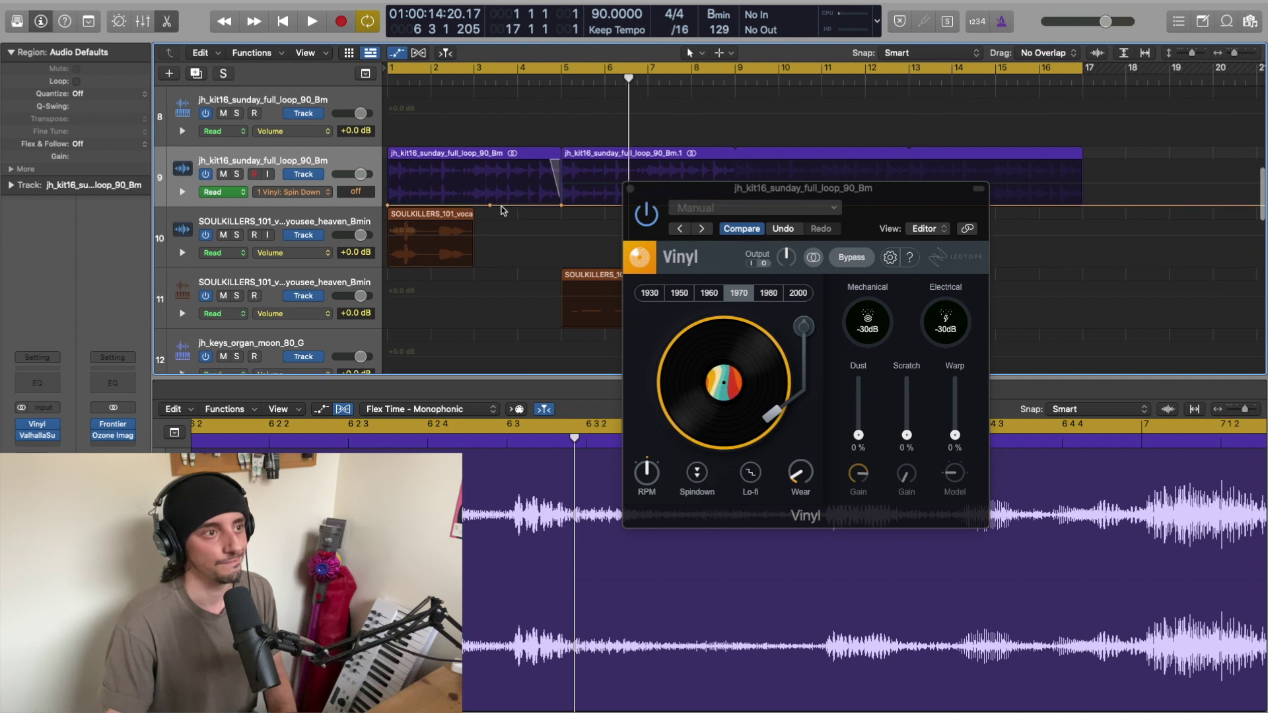
pyautogui.scroll(1, 547, 216)
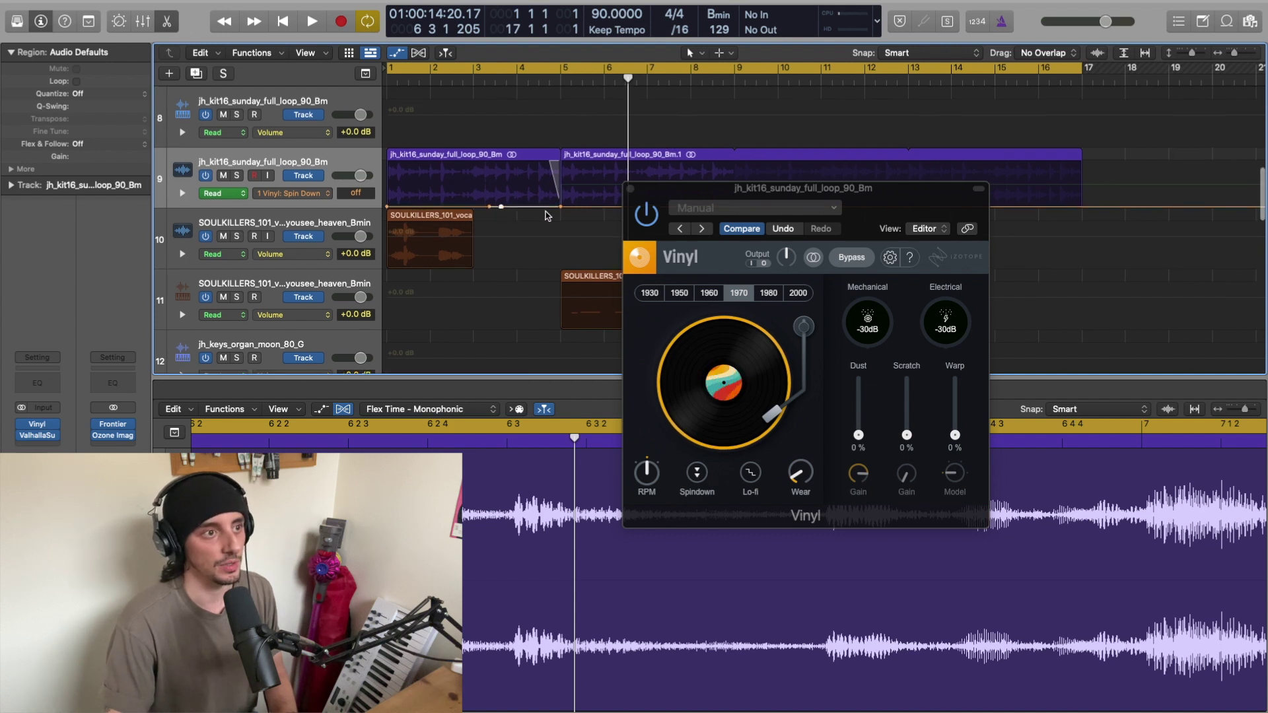
pyautogui.scroll(-1, 558, 210)
pyautogui.moveTo(543, 210); pyautogui.dragTo(543, 161)
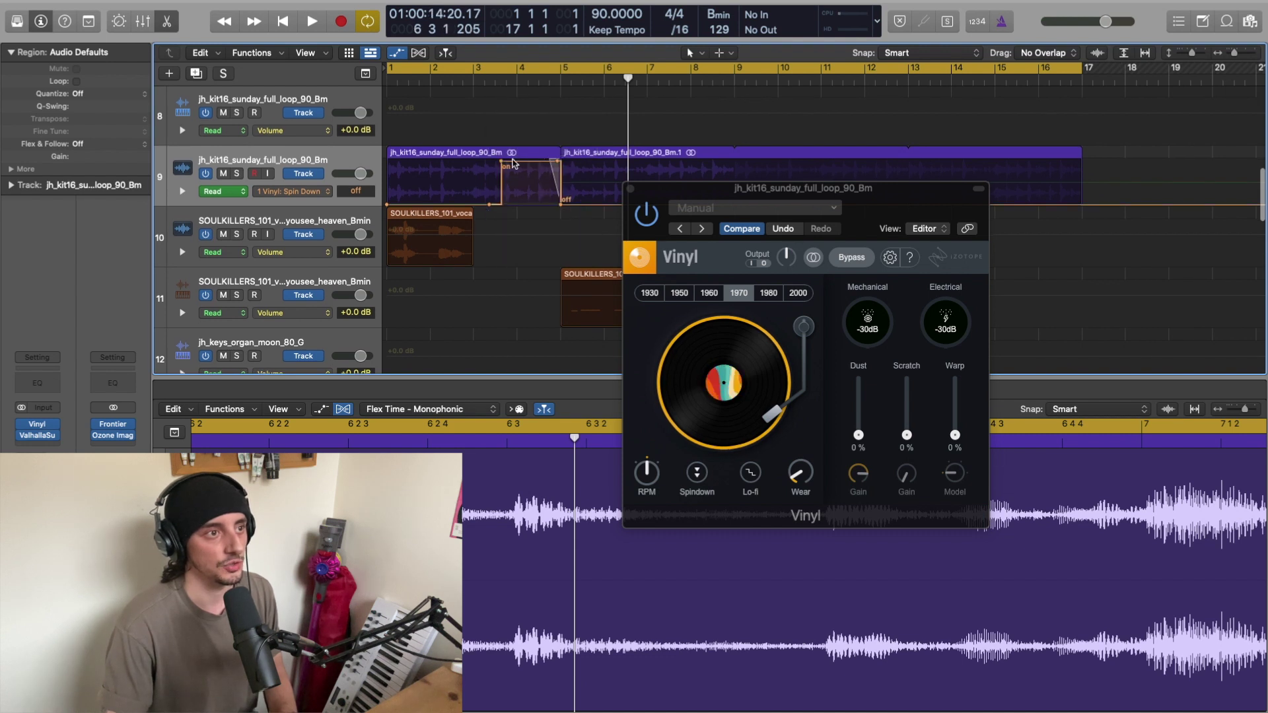
# - Play back the arrangement to hear the spin-down before the second region
pyautogui.hscroll(1, 505, 167)
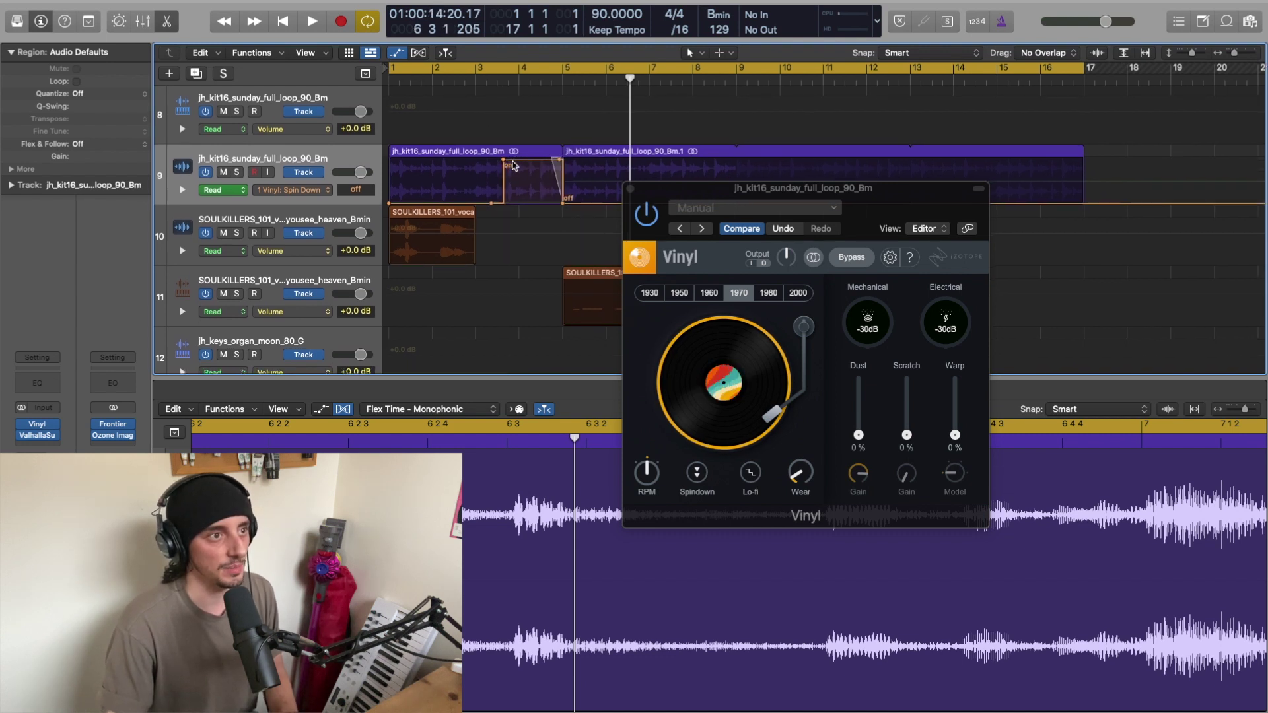
pyautogui.scroll(-1, 502, 165)
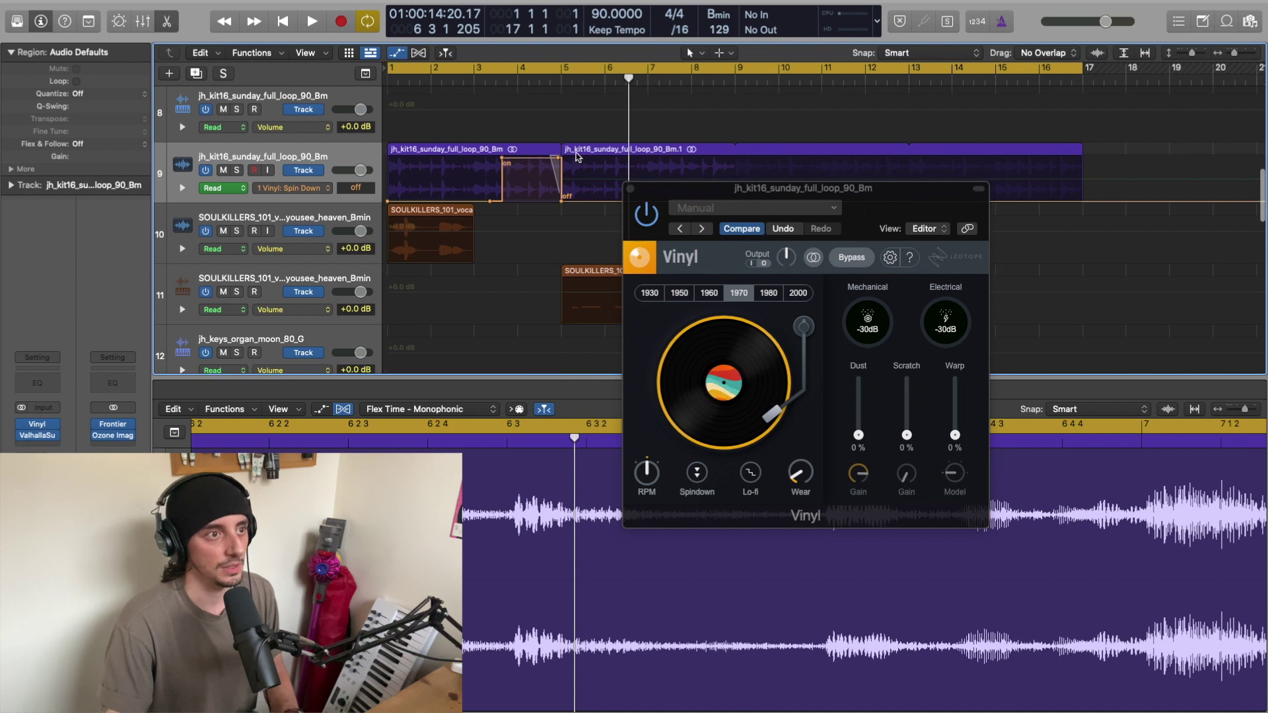
pyautogui.scroll(1, 556, 162)
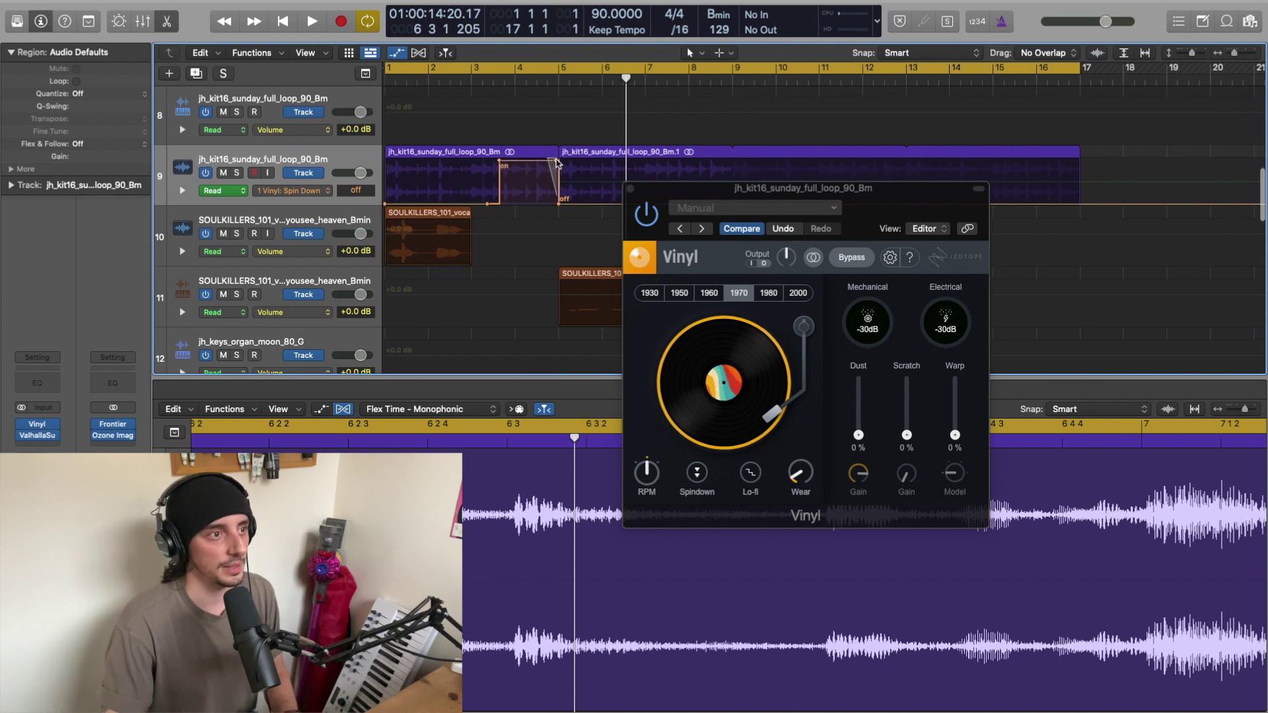
pyautogui.press('space')
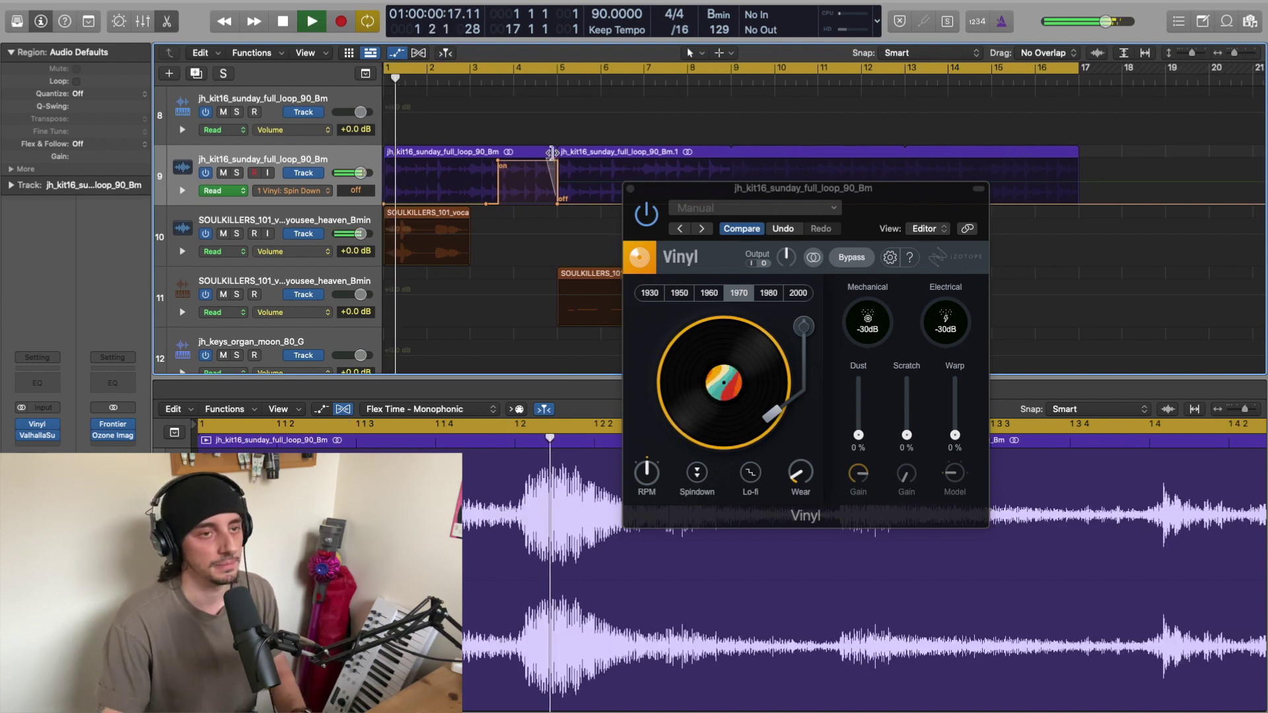
pyautogui.scroll(-1, 551, 153)
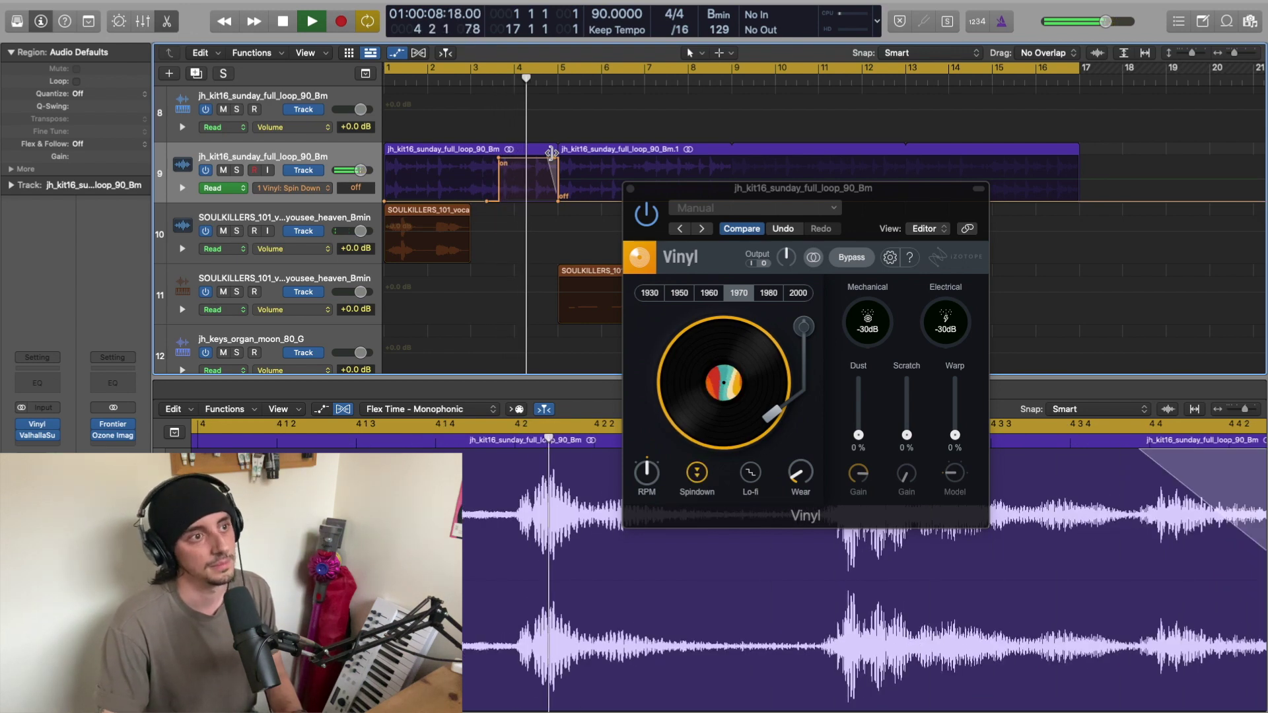
pyautogui.scroll(-2, 552, 153)
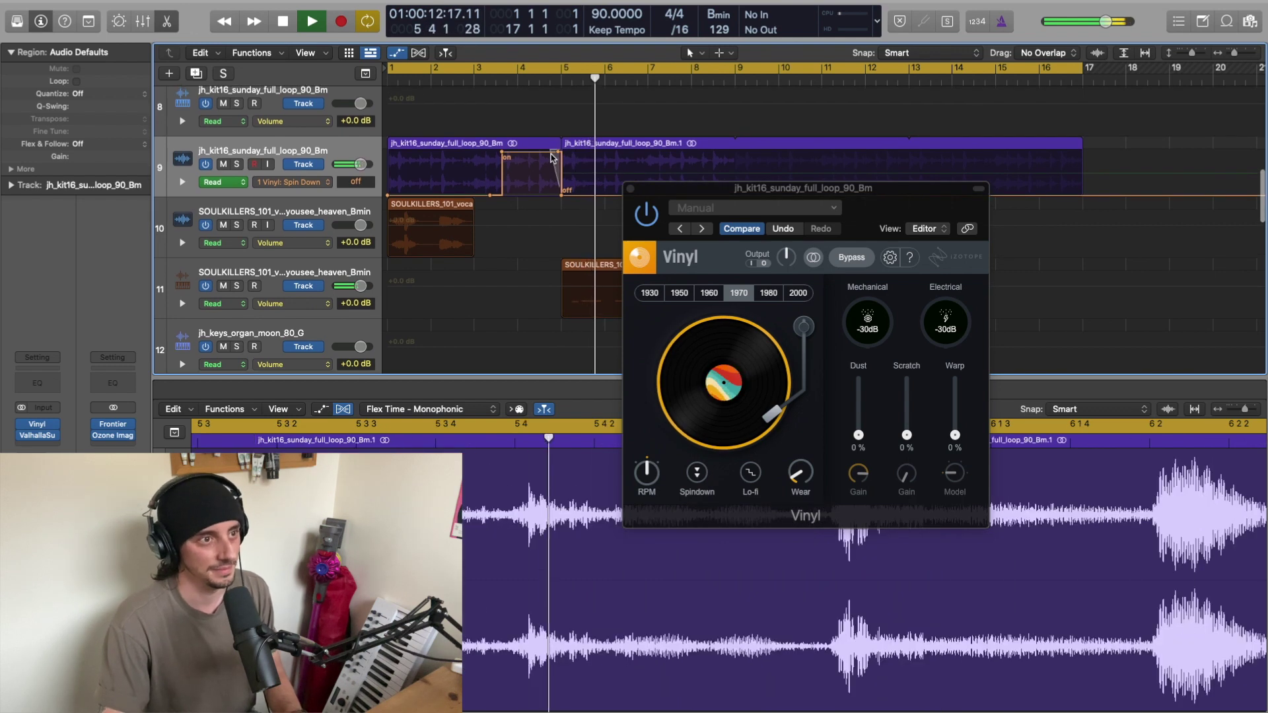
pyautogui.scroll(1, 551, 156)
pyautogui.scroll(1, 551, 160)
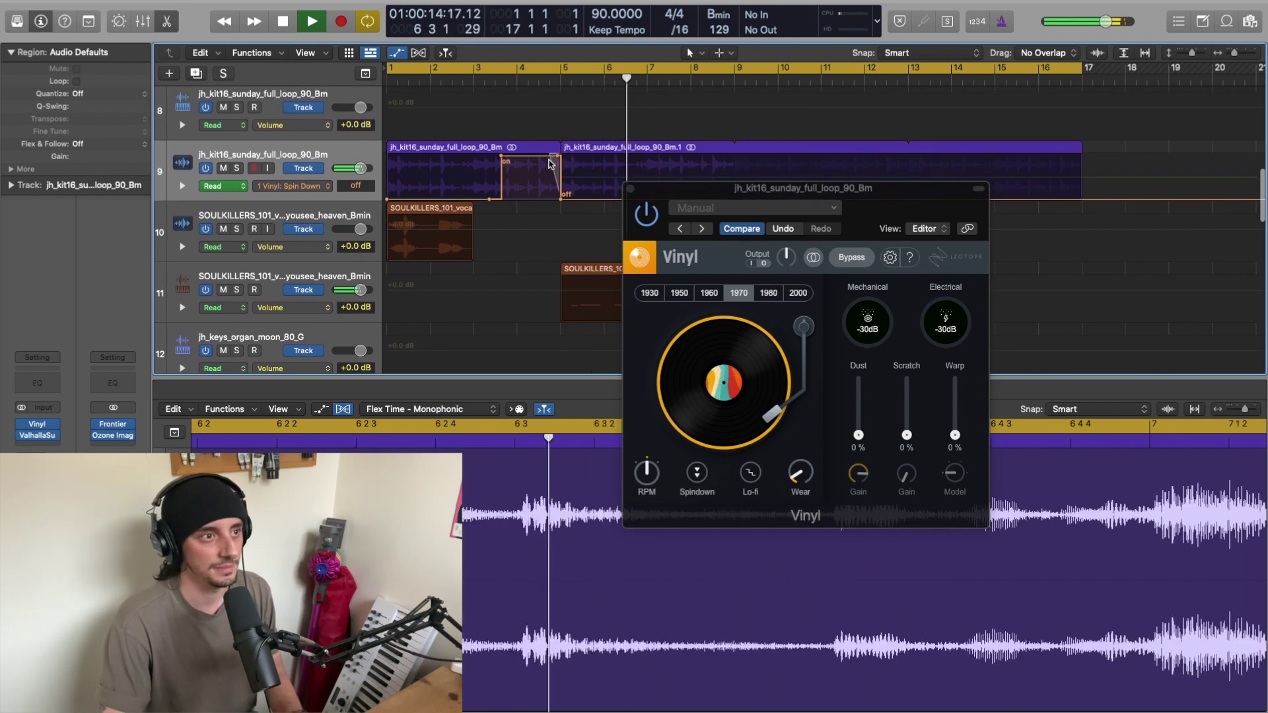
pyautogui.press('space')
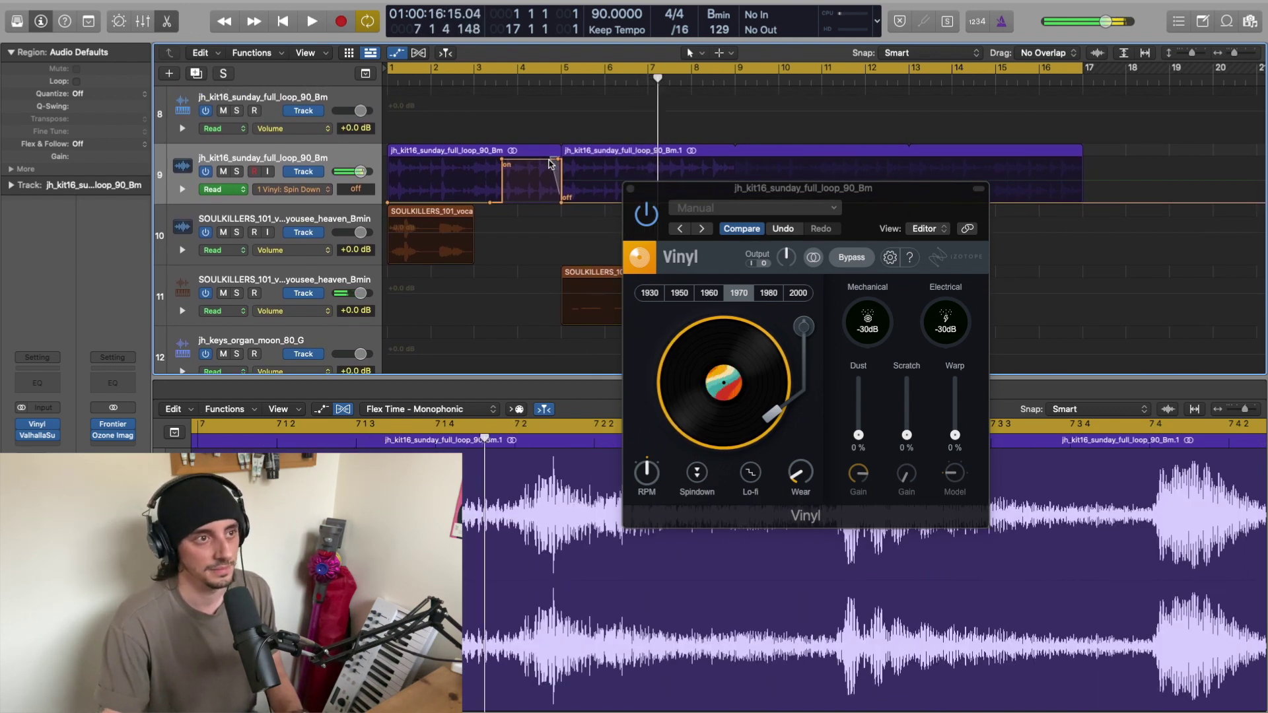
pyautogui.scroll(1, 522, 173)
pyautogui.scroll(-1, 521, 174)
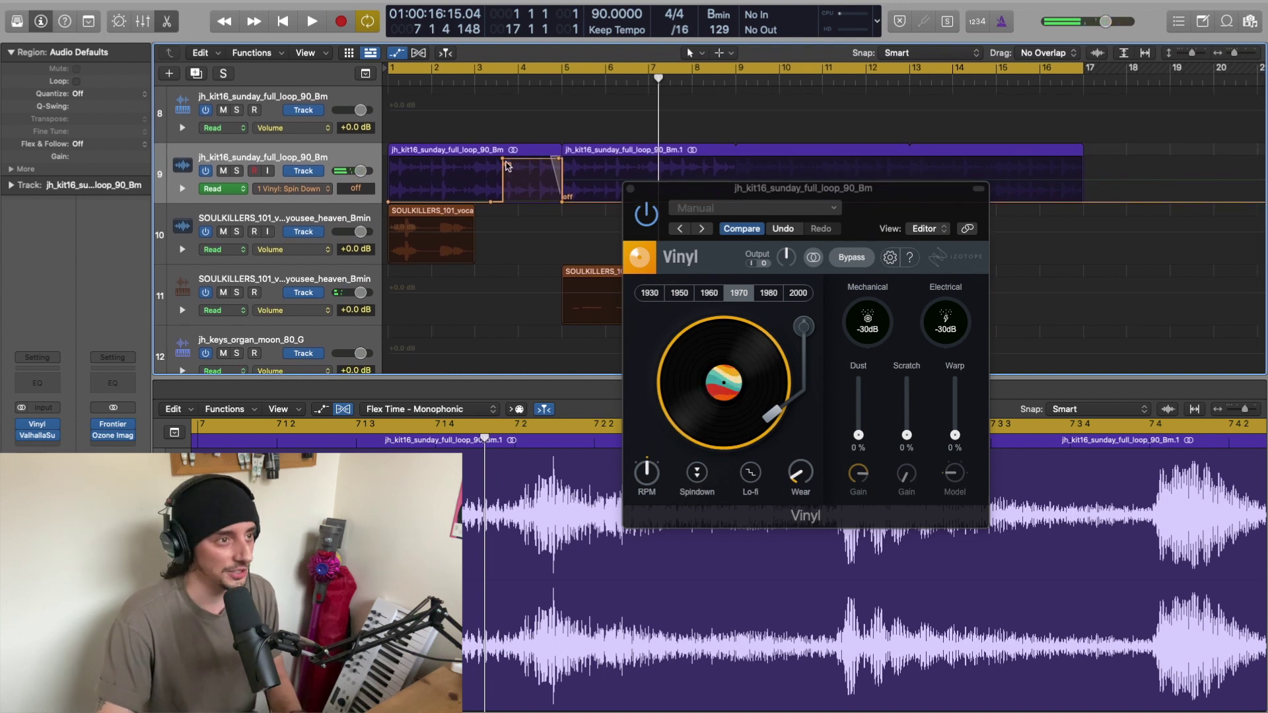
# - Move the bar-3 Spin Down node so it steps straight to on, at position 3 3 4 80
pyautogui.moveTo(503, 160); pyautogui.dragTo(510, 167)
pyautogui.scroll(-1, 497, 200)
pyautogui.scroll(-1, 463, 198)
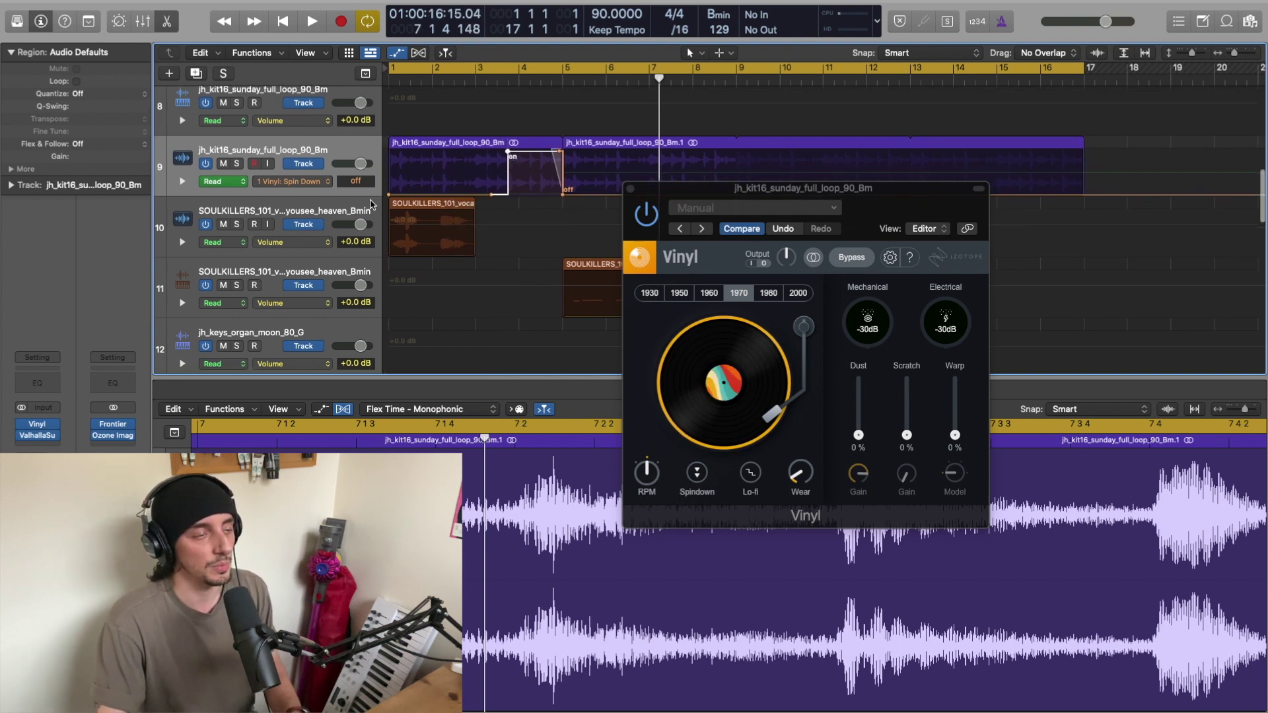
pyautogui.press('space')
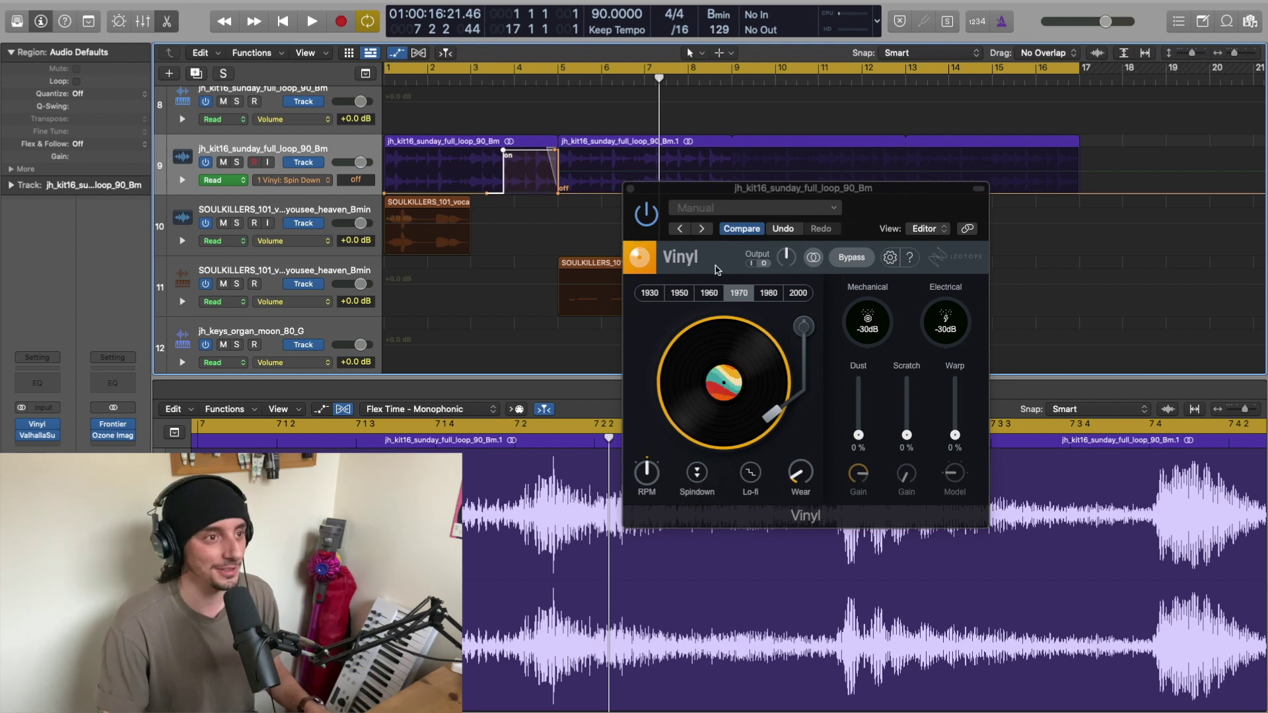
pyautogui.press('Return')
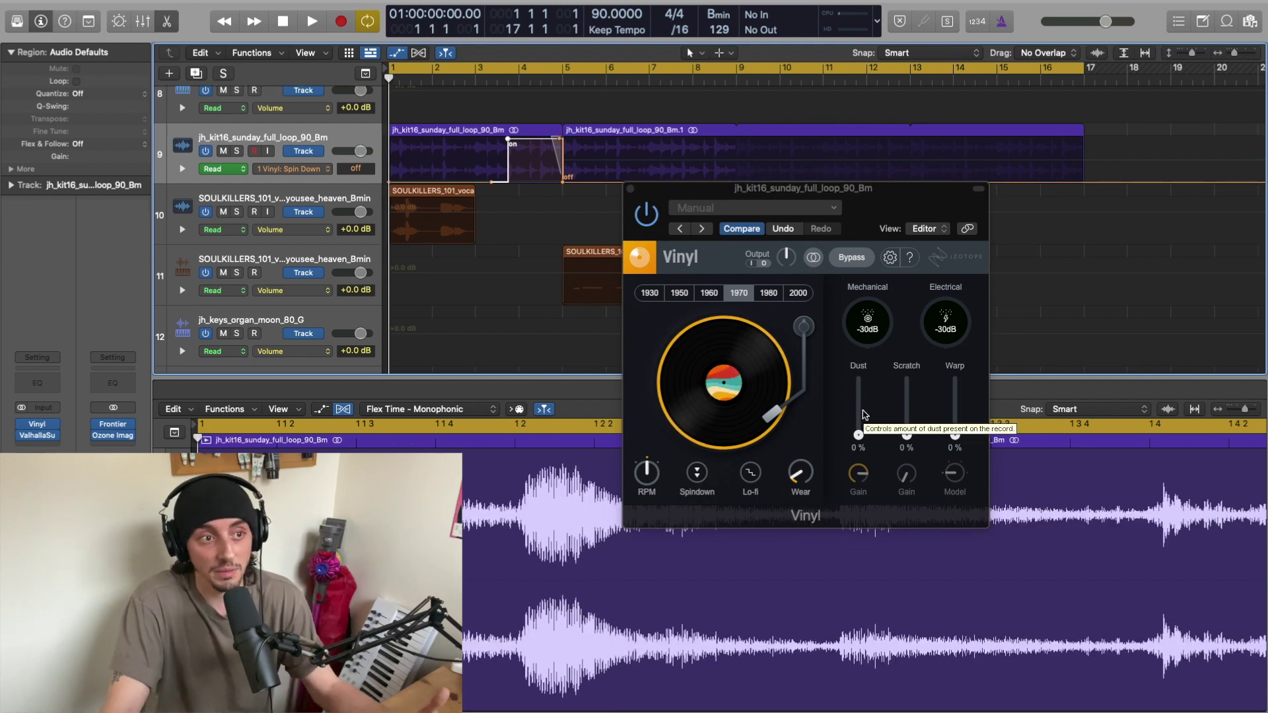